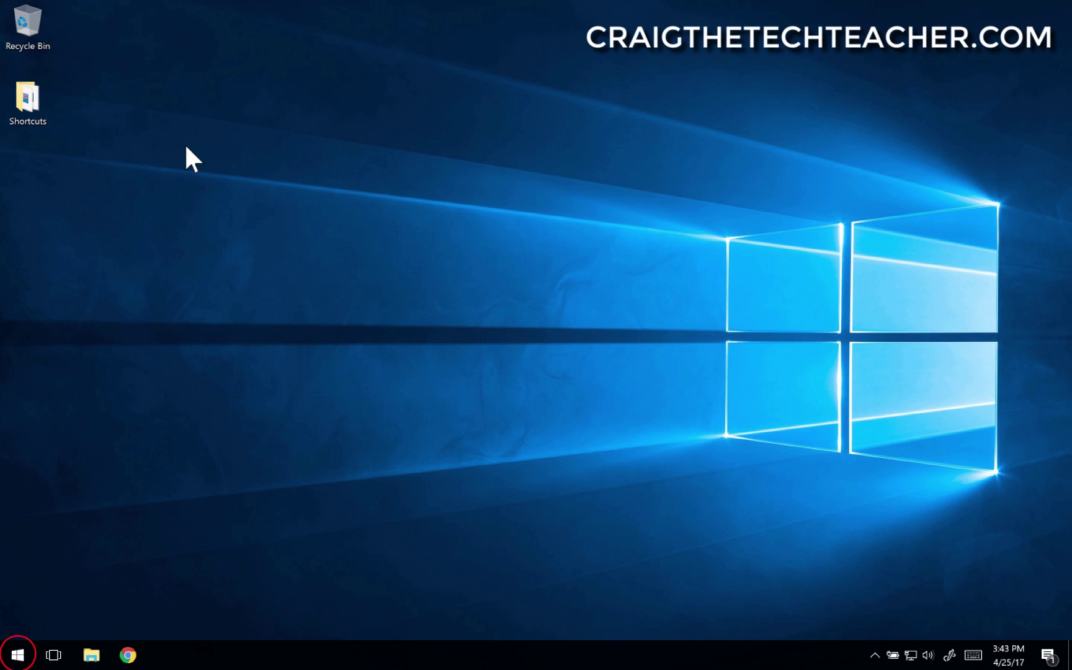
- Open Settings from the Start menu and go to Accounts to view the local administrator's Your info page
{"action": "left_click", "coordinate": [18, 655]}
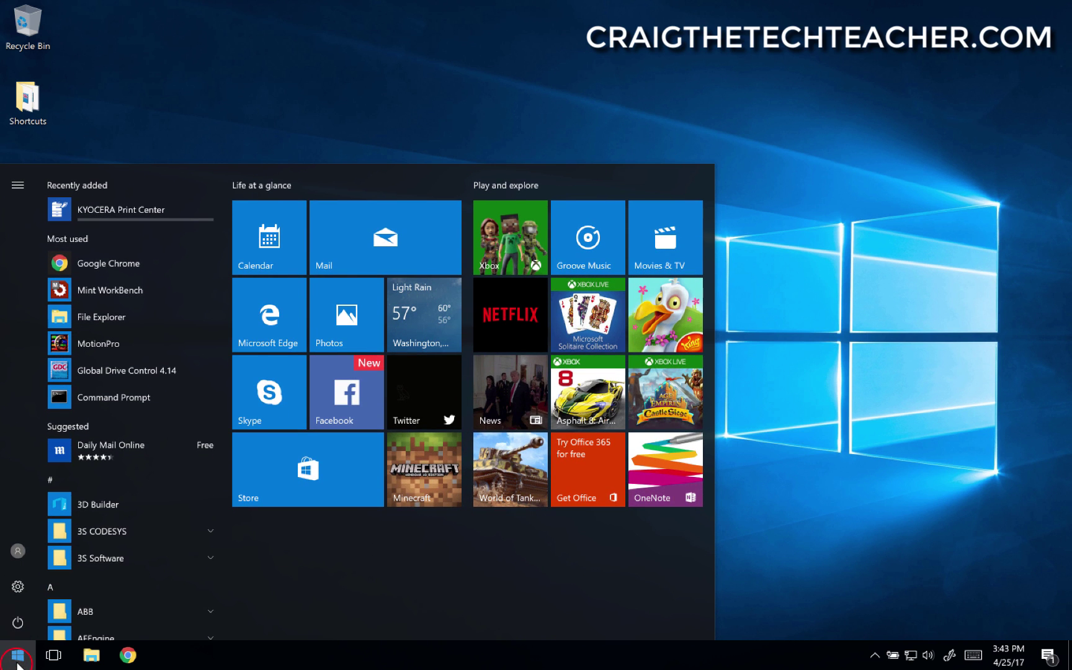
{"action": "left_click", "coordinate": [18, 586]}
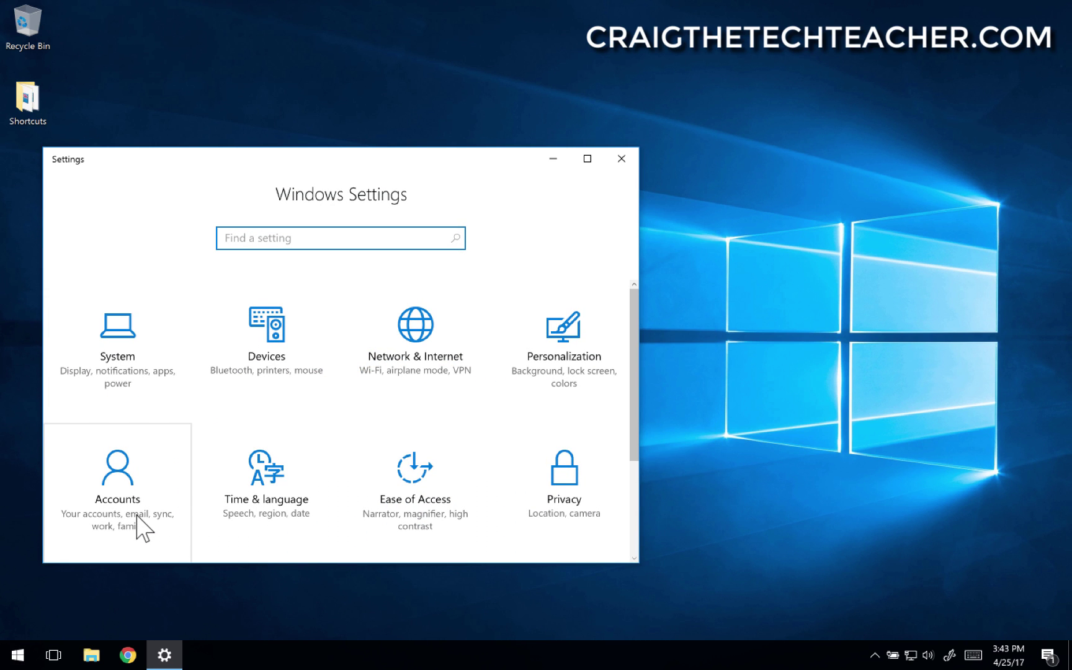
{"action": "left_click", "coordinate": [136, 511]}
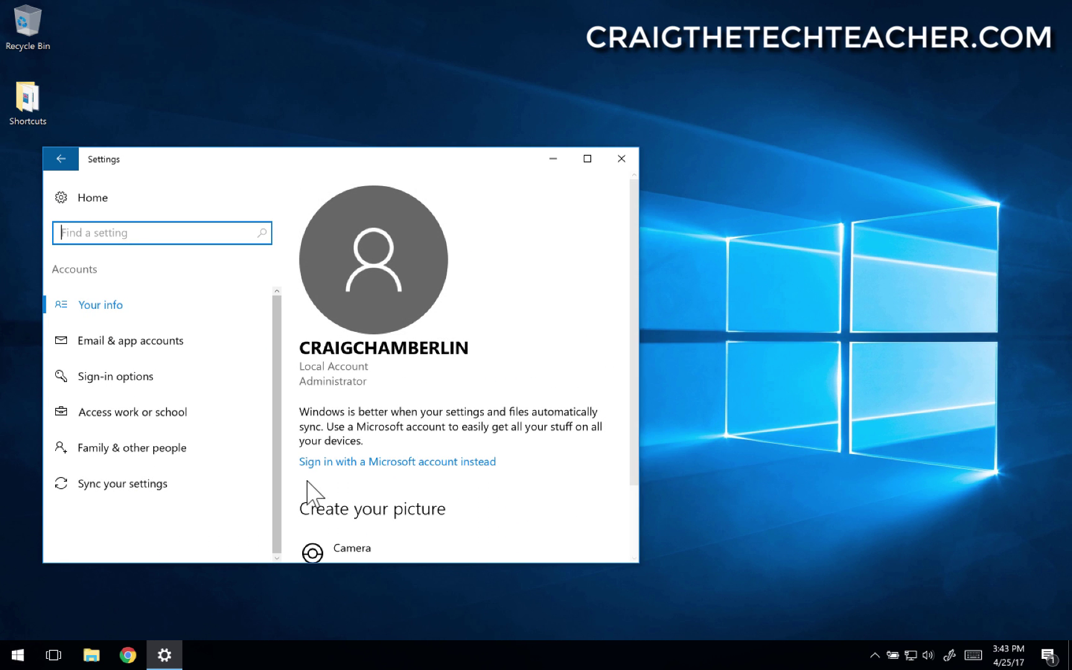
- Switch to Microsoft account sign-in and submit the account email and password, correcting the email domain
{"action": "left_click", "coordinate": [360, 466]}
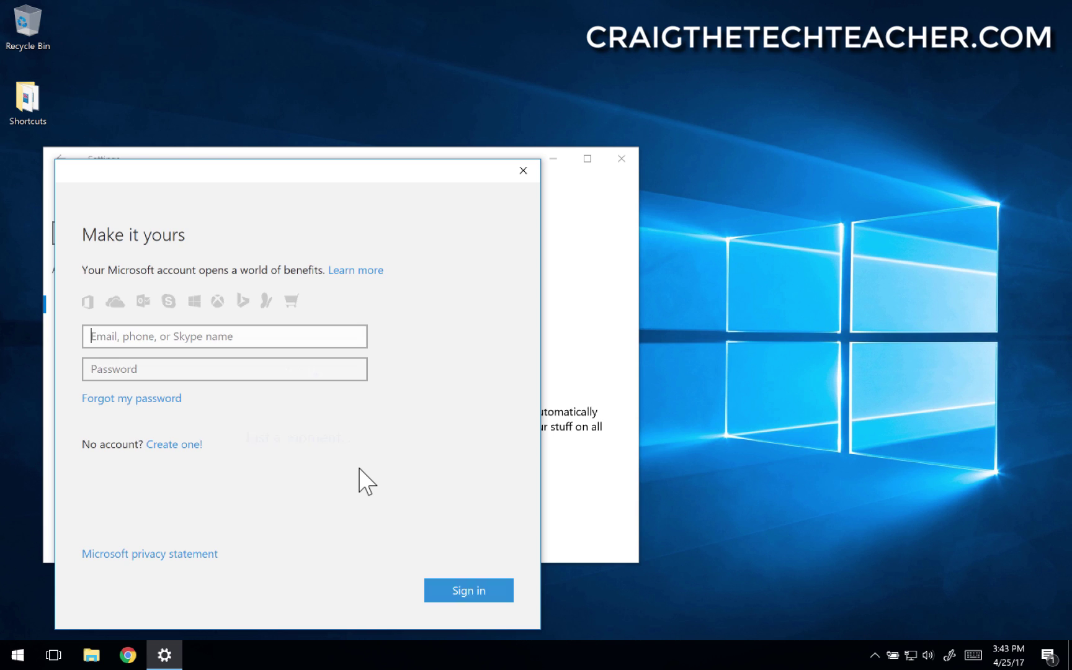
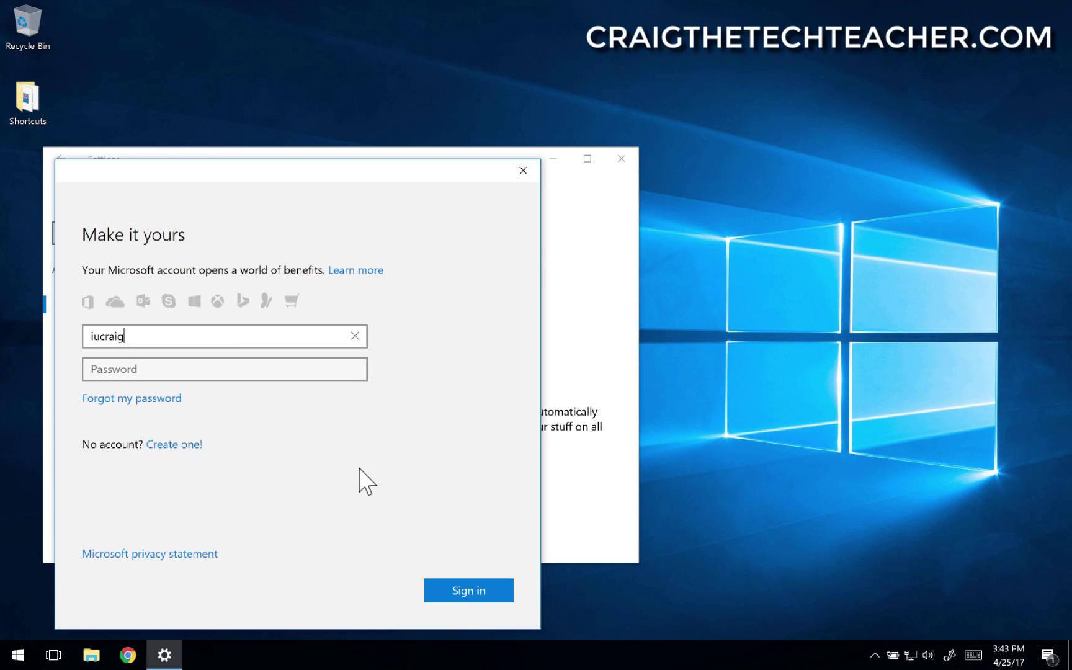
{"action": "key", "text": "Tab"}
{"action": "type", "text": "*"}
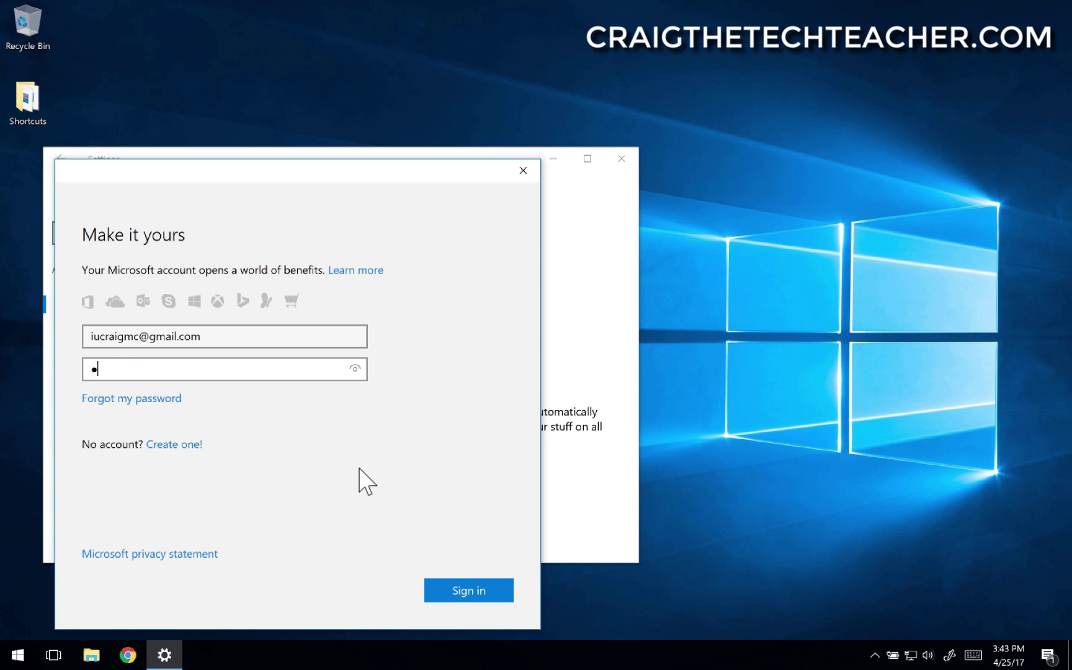
{"action": "type", "text": "************"}
{"action": "left_click", "coordinate": [436, 591]}
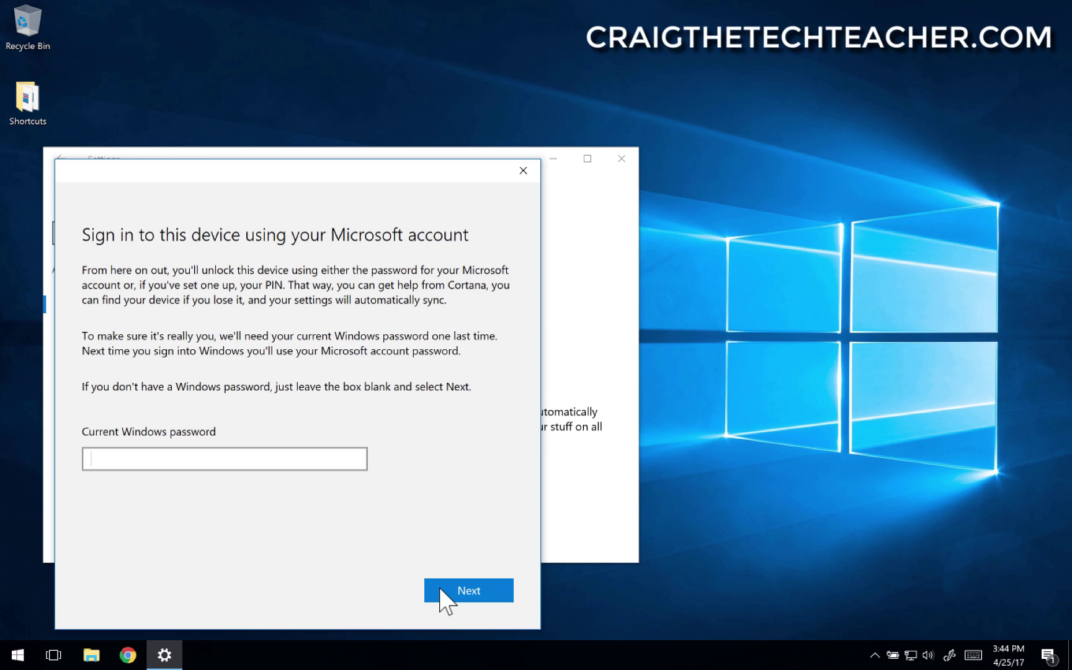
- Continue without a current Windows password and skip Windows Hello setup
{"action": "left_click", "coordinate": [446, 597]}
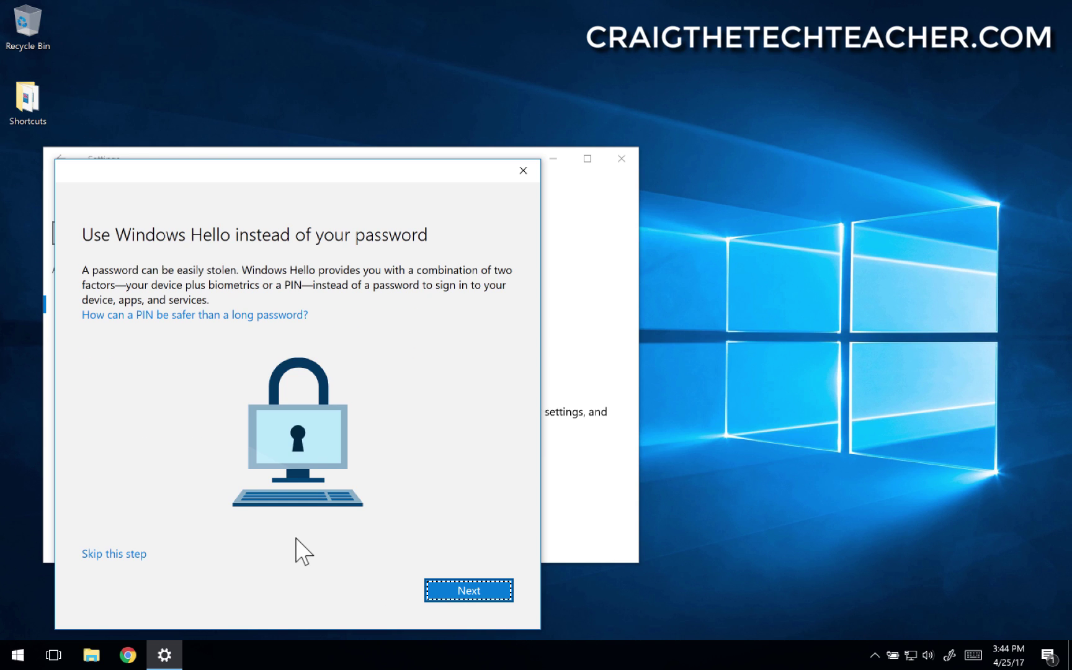
{"action": "left_click", "coordinate": [125, 555]}
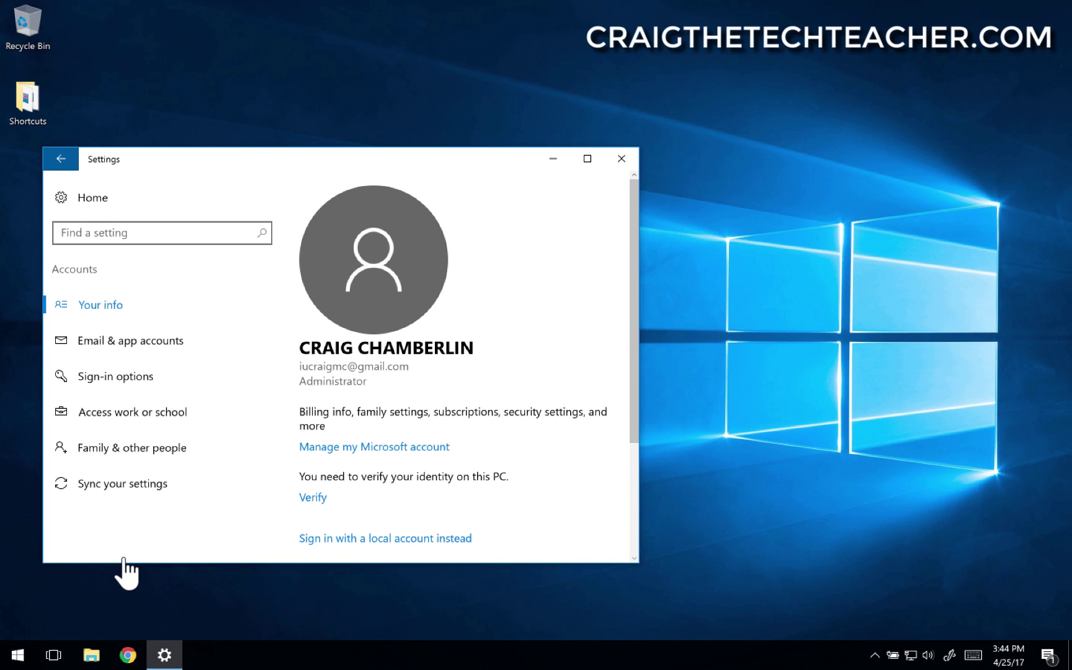
- Verify identity by requesting a security code by email and submitting the received code
{"action": "left_click", "coordinate": [315, 499]}
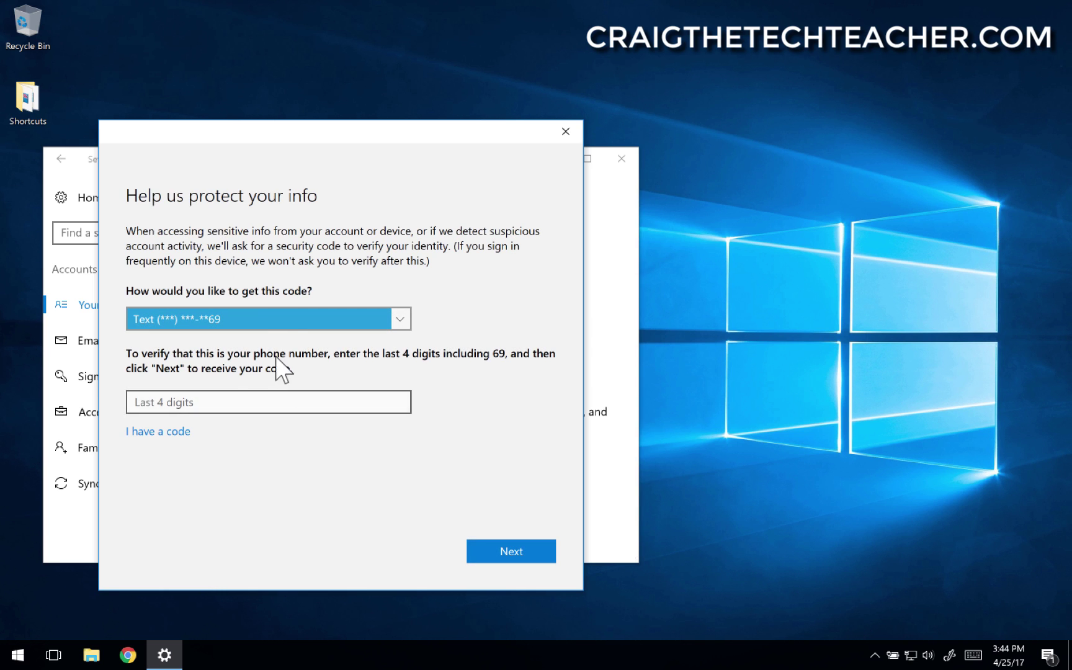
{"action": "left_click", "coordinate": [268, 317]}
{"action": "left_click", "coordinate": [268, 335]}
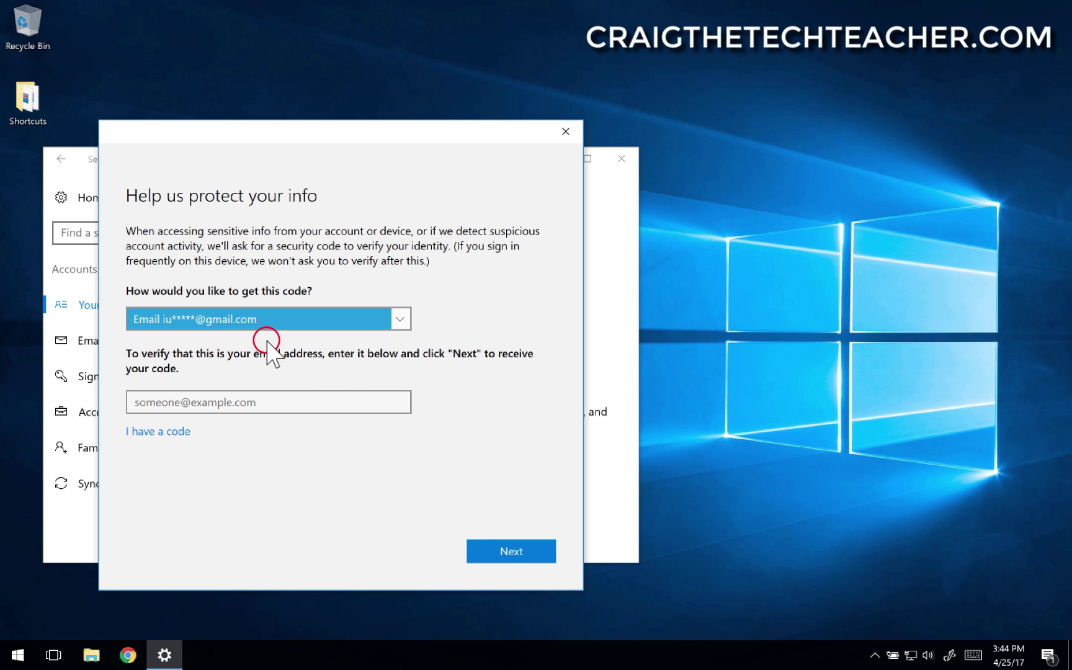
{"action": "left_click", "coordinate": [342, 402]}
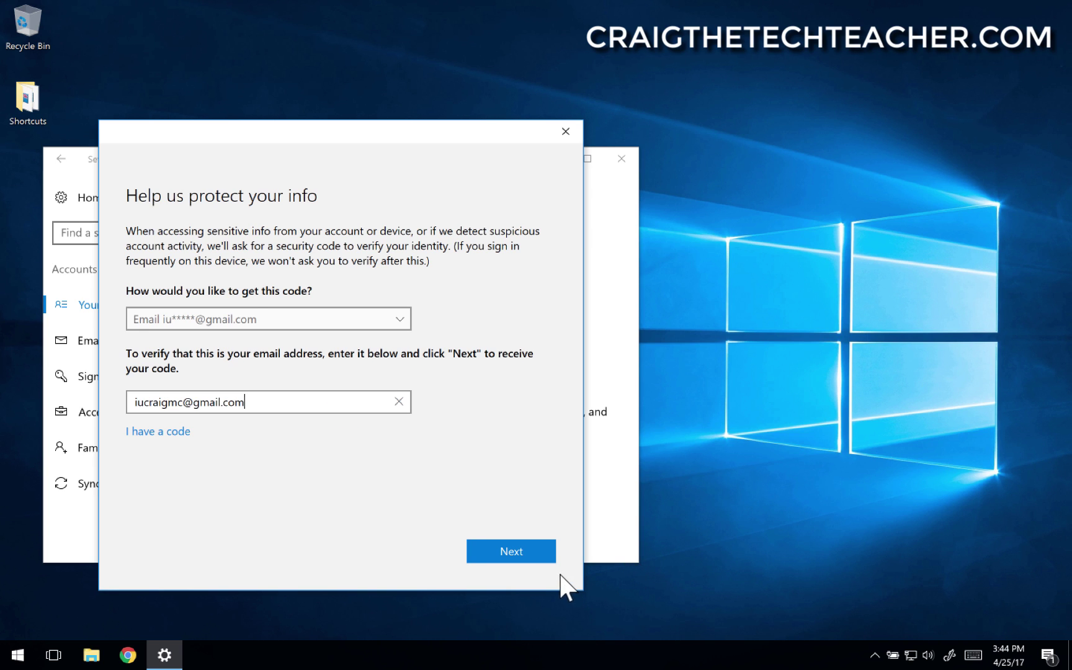
{"action": "left_click", "coordinate": [543, 554]}
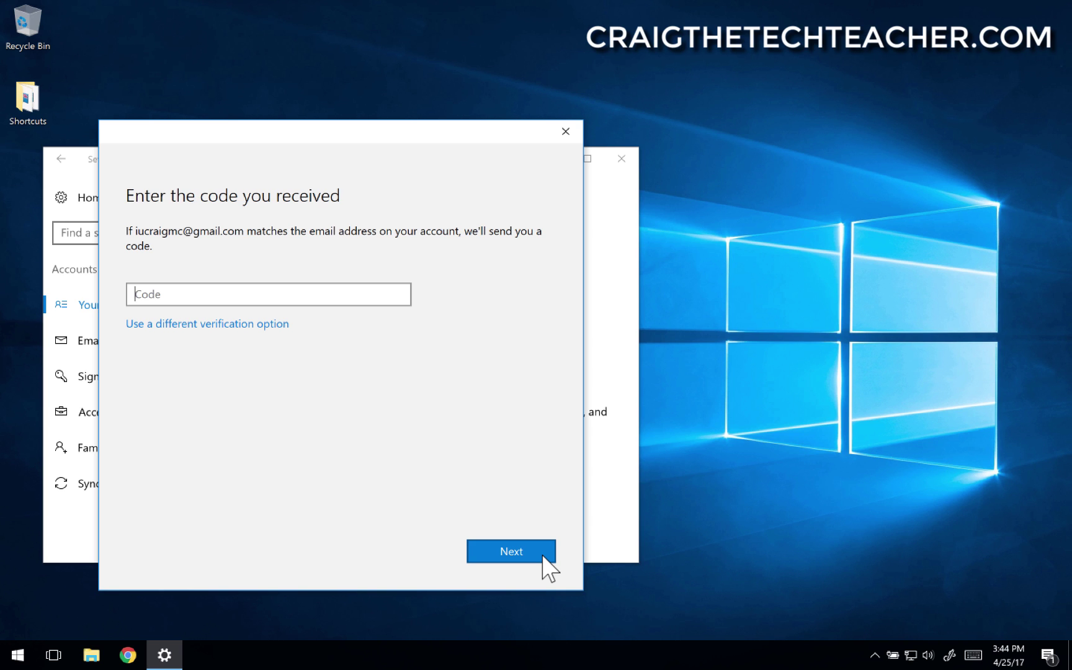
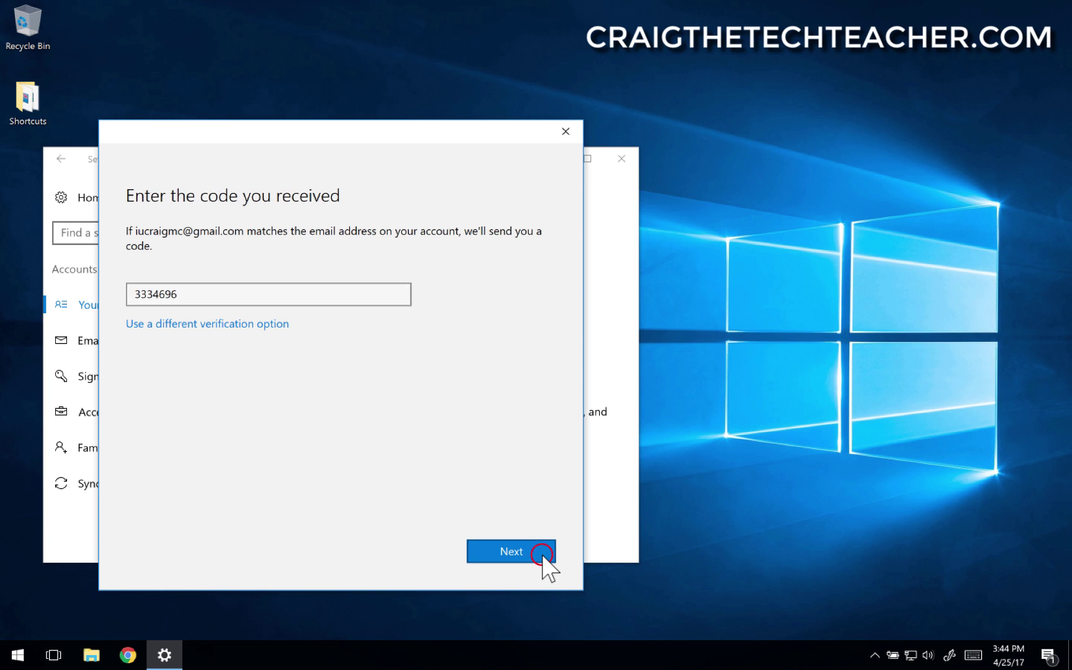
{"action": "left_click", "coordinate": [541, 553]}
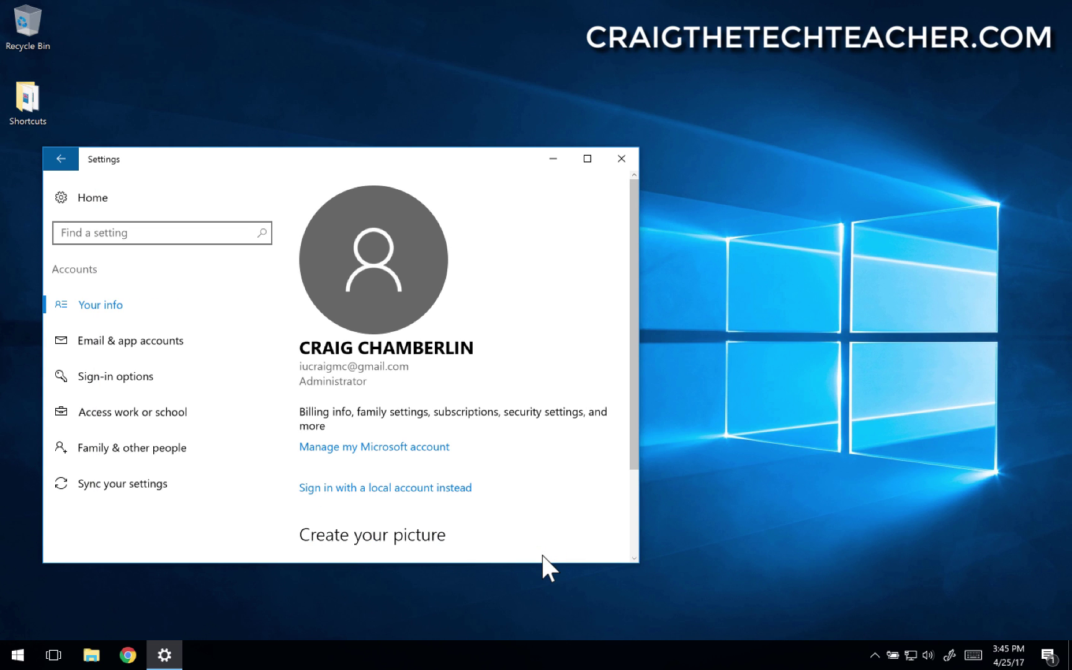